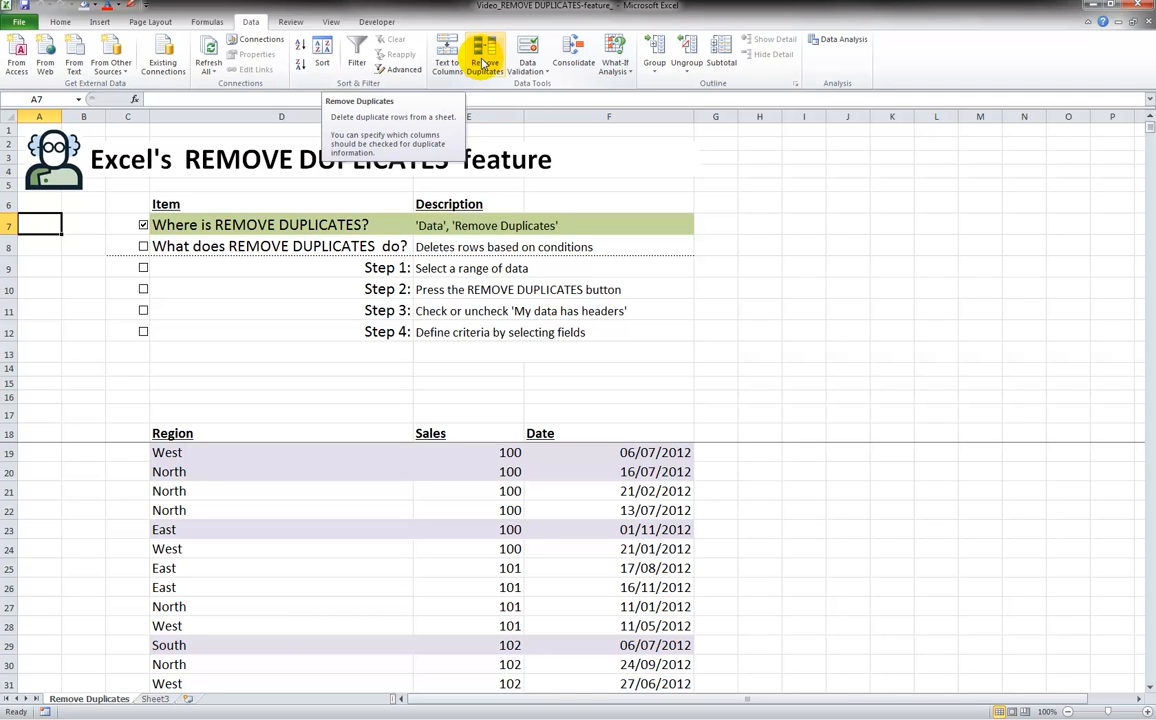
- Tick the checklist boxes for 'What does REMOVE DUPLICATES do?' and 'Step 1: Select a range of data'
{"action": "left_click", "coordinate": [143, 248]}
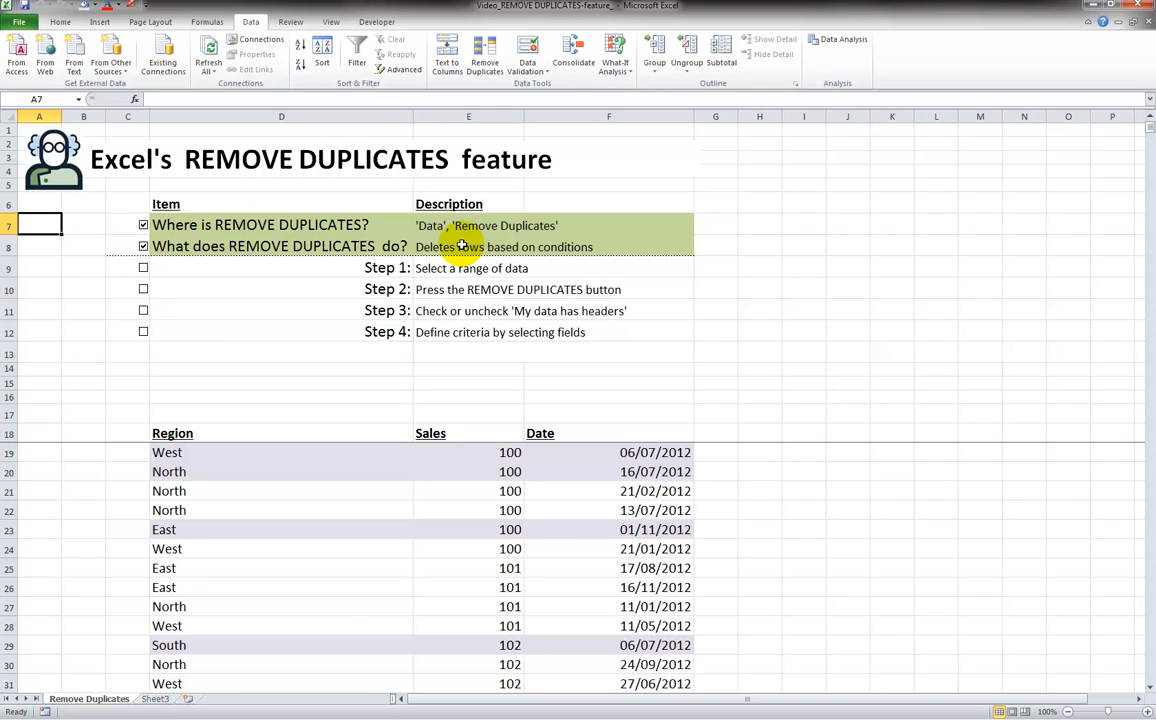
{"action": "left_click", "coordinate": [143, 268]}
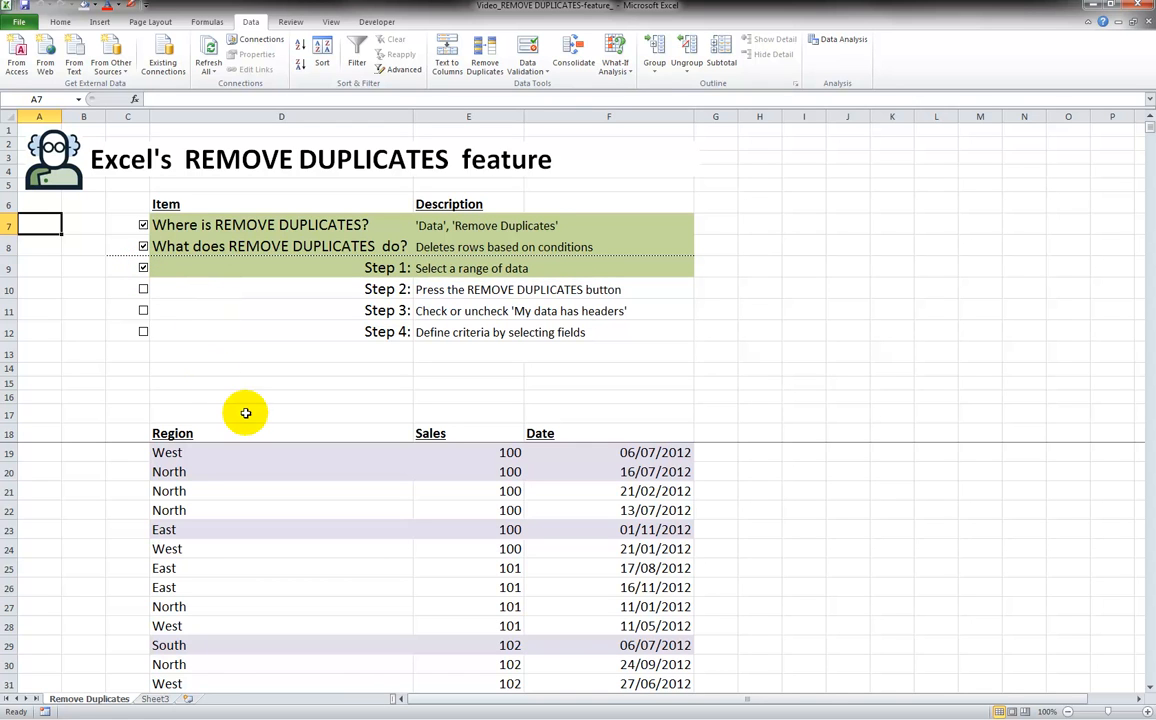
- Select the whole data table from the Region header across to Date and down to its last row
{"action": "left_click", "coordinate": [172, 433]}
{"action": "left_click_drag", "start_coordinate": [172, 433], "coordinate": [560, 530]}
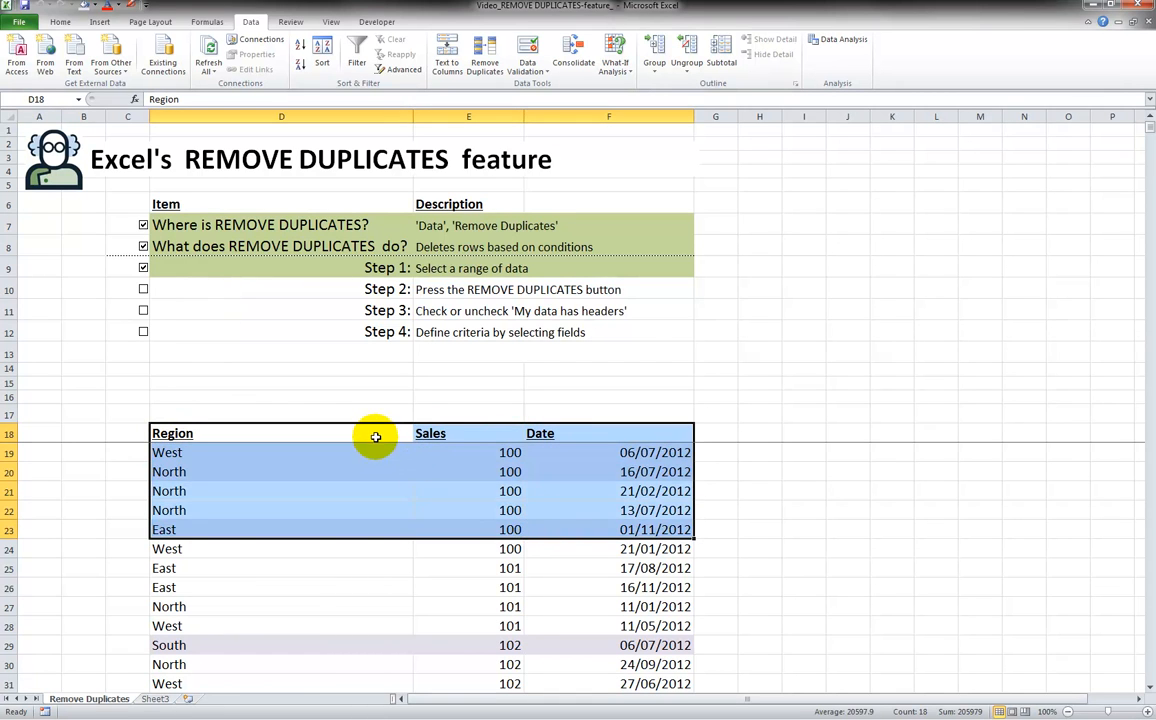
{"action": "left_click", "coordinate": [375, 434]}
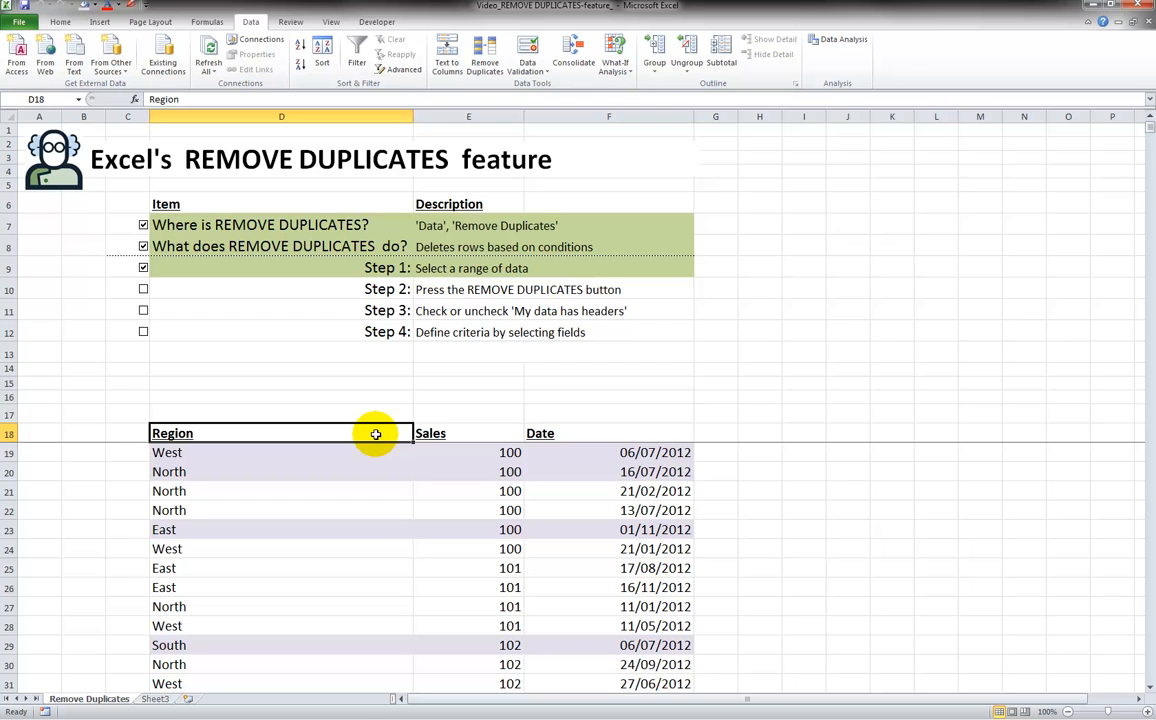
{"action": "key", "text": "ctrl+shift+Right"}
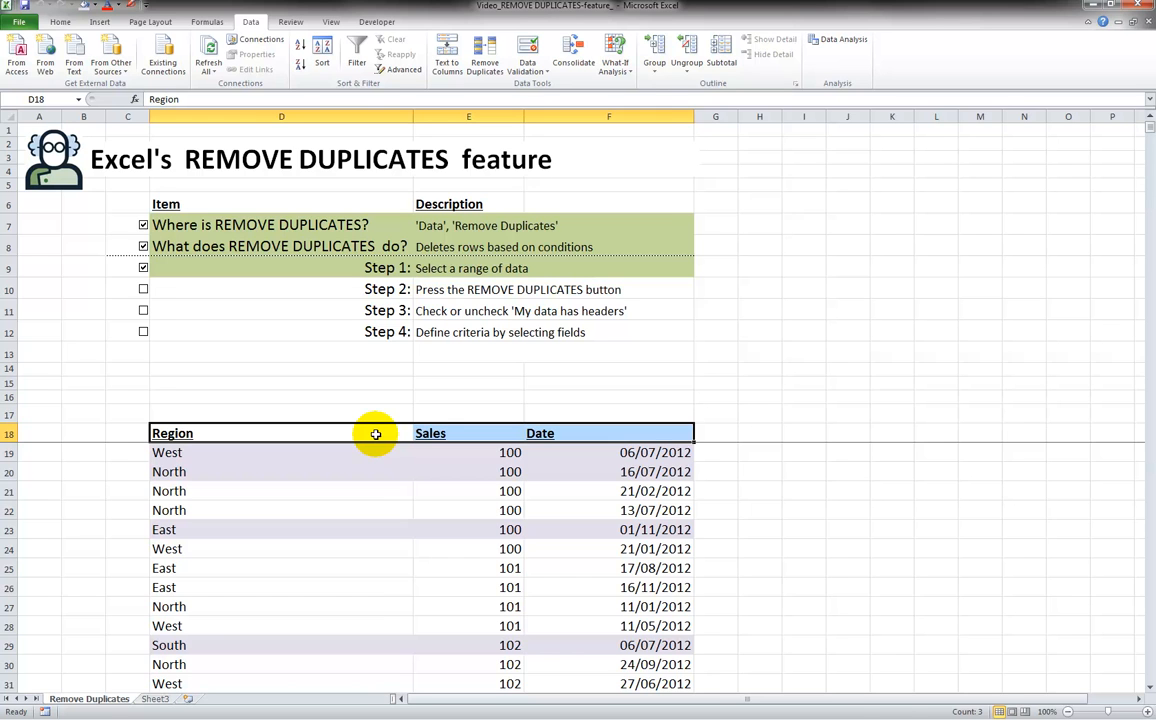
{"action": "key", "text": "ctrl+shift+Down"}
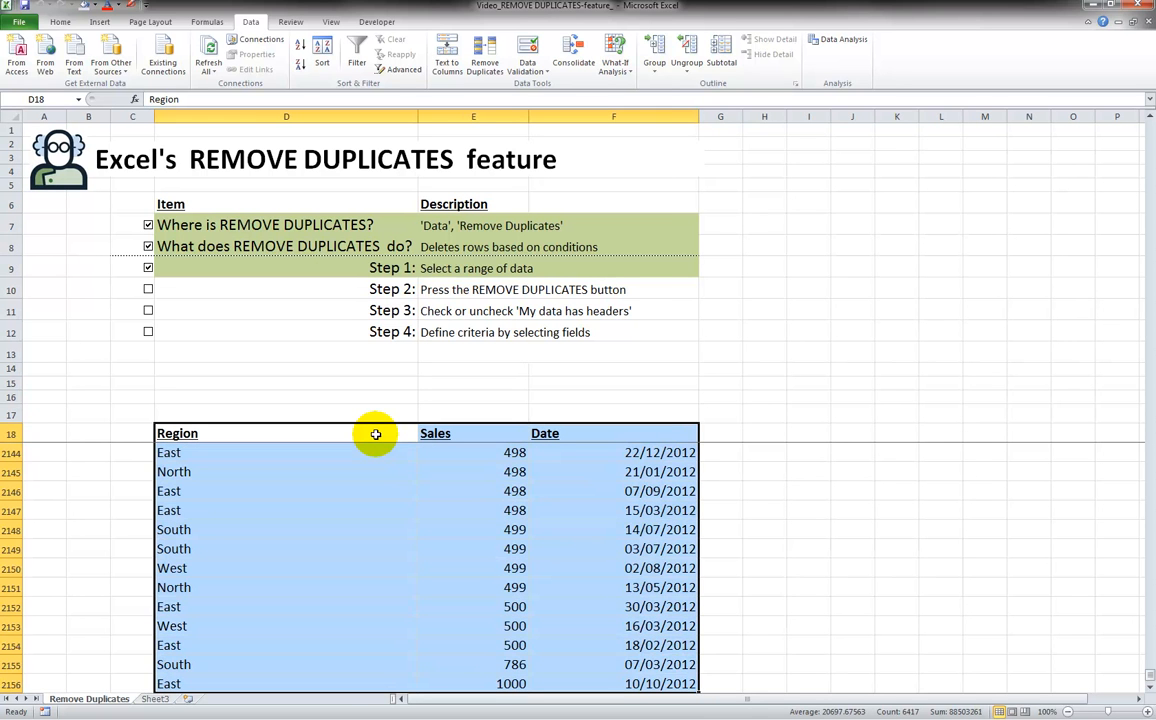
{"action": "scroll", "coordinate": [376, 434], "scroll_direction": "down", "scroll_amount": 2}
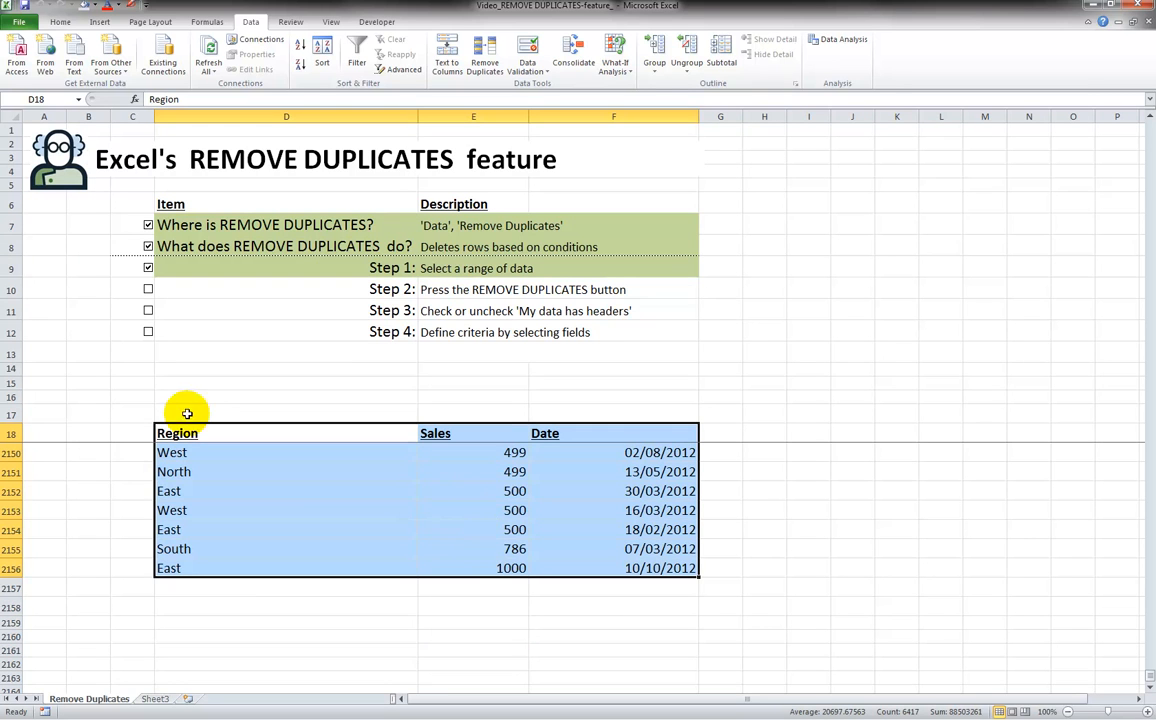
- Start Remove Duplicates from a single cell inside the table, turning 'My data has headers' off and back on
{"action": "left_click", "coordinate": [381, 436]}
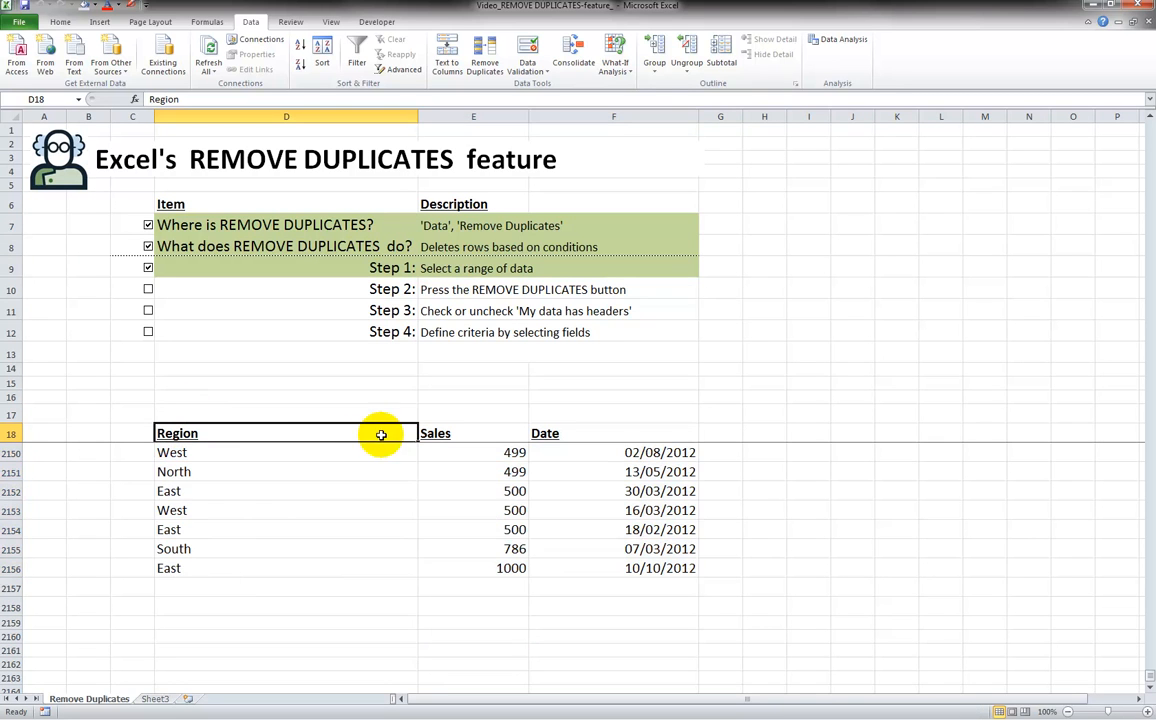
{"action": "left_click", "coordinate": [376, 471]}
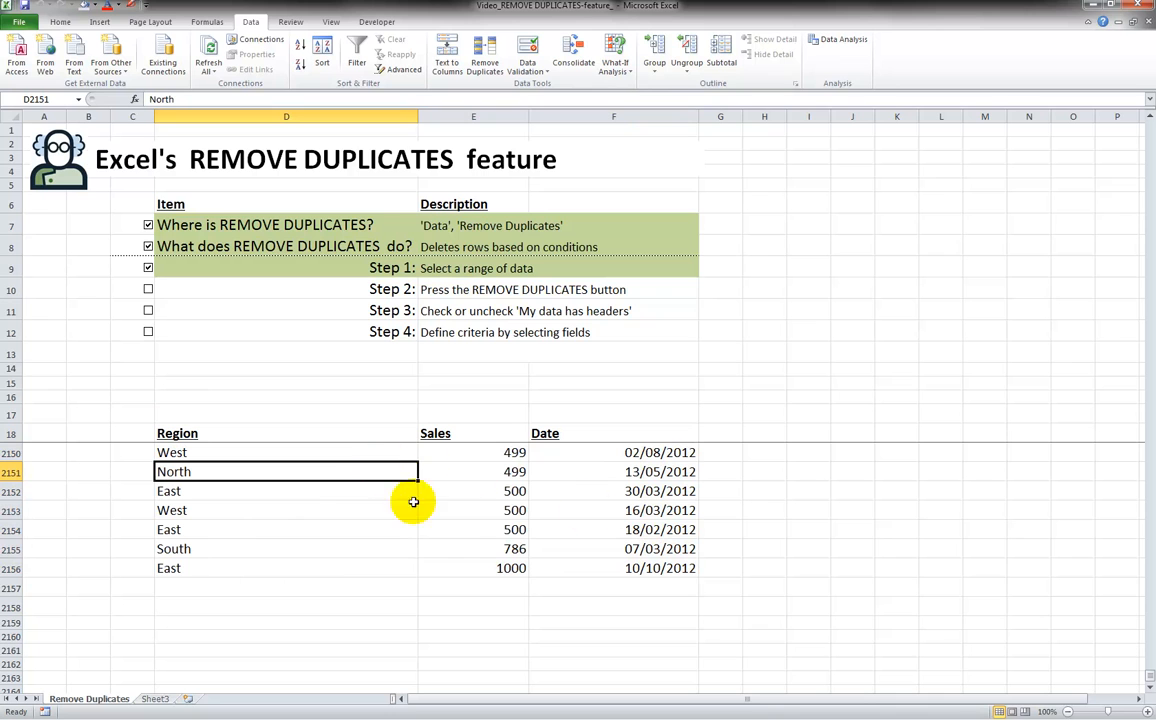
{"action": "left_click", "coordinate": [487, 62]}
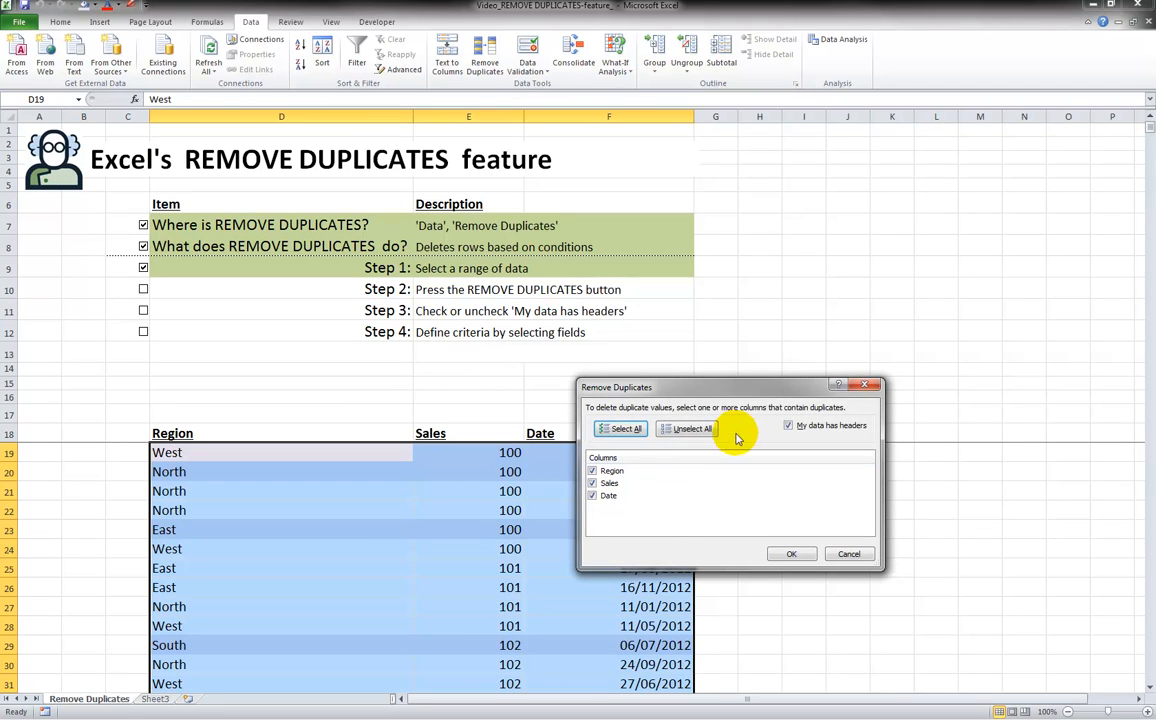
{"action": "left_click_drag", "start_coordinate": [730, 396], "coordinate": [754, 370]}
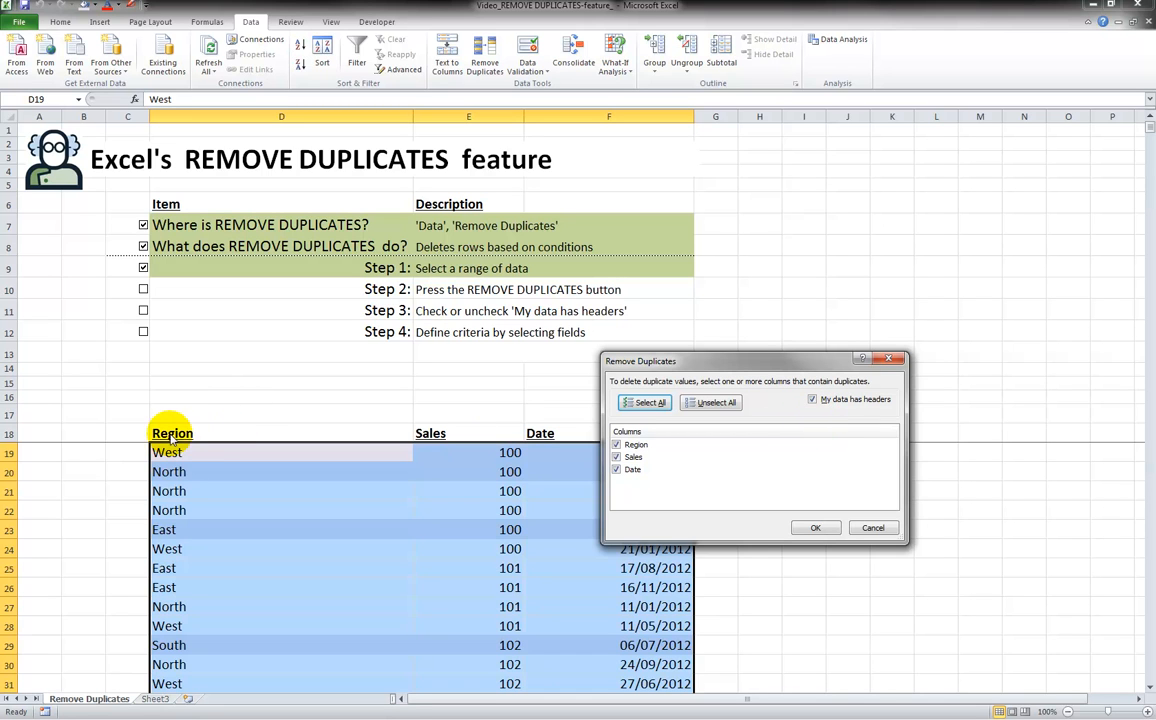
{"action": "left_click_drag", "start_coordinate": [616, 360], "coordinate": [711, 338]}
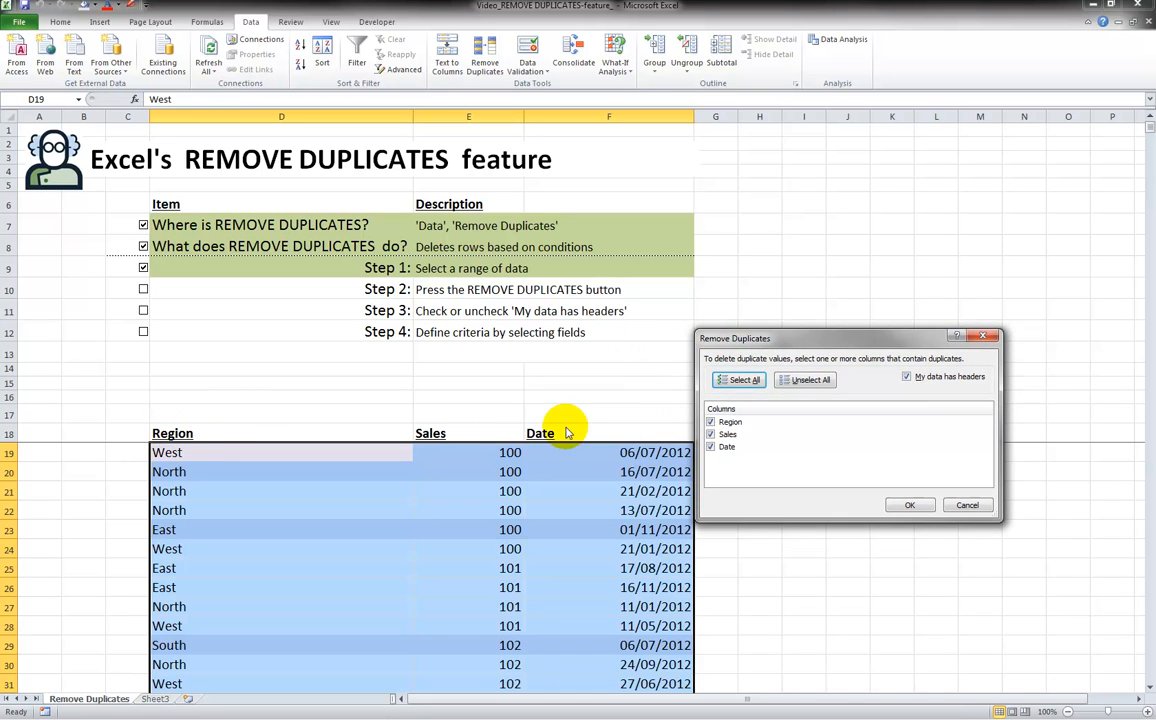
{"action": "left_click", "coordinate": [907, 378]}
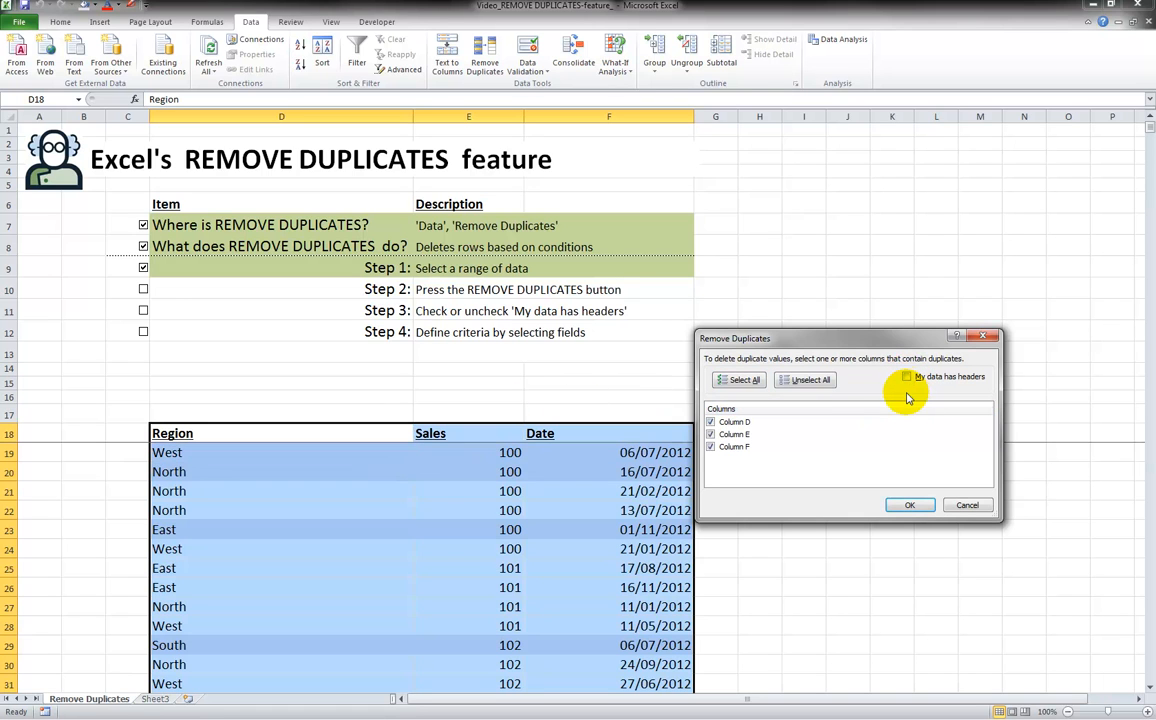
{"action": "left_click", "coordinate": [907, 397]}
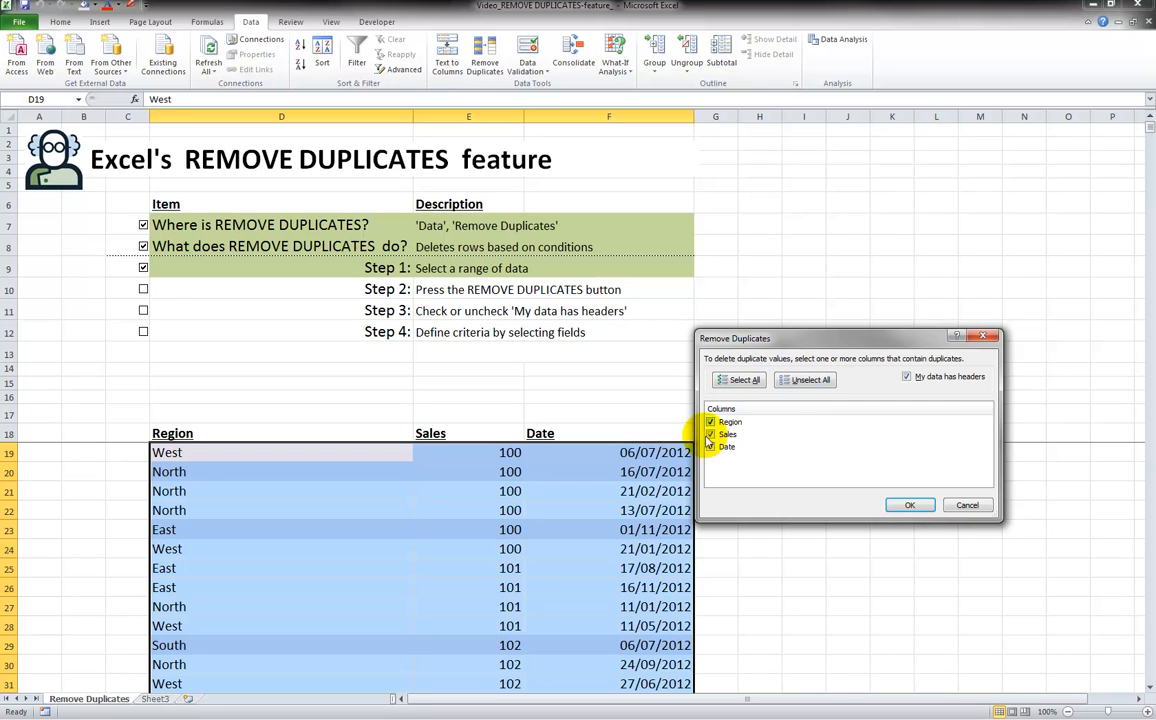
- Clear all columns in the duplicate criteria, then include Sales, Date and Region again individually
{"action": "left_click", "coordinate": [800, 383]}
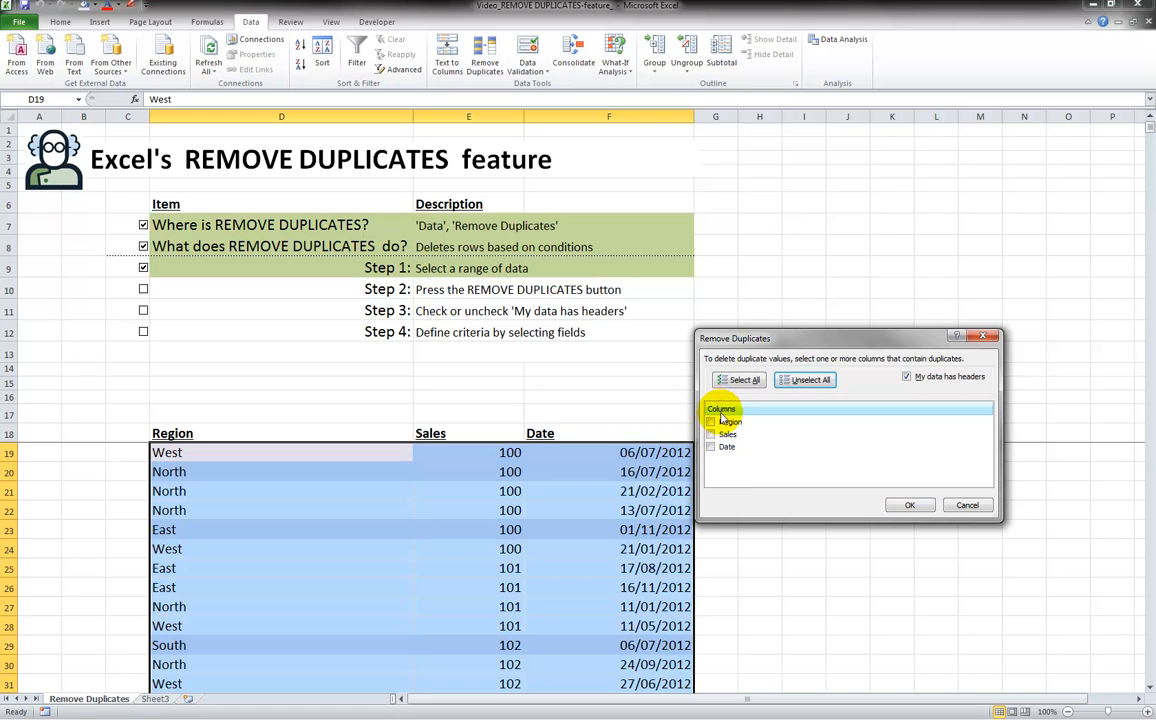
{"action": "left_click", "coordinate": [736, 380]}
{"action": "left_click", "coordinate": [795, 381]}
{"action": "left_click", "coordinate": [714, 436]}
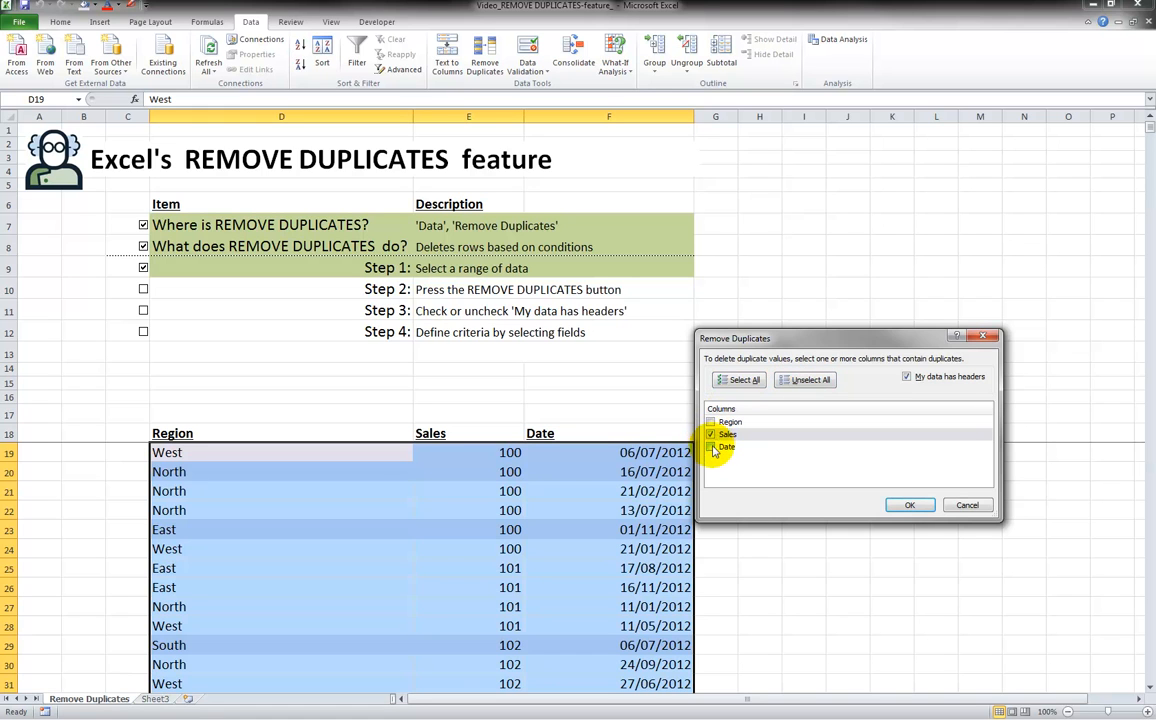
{"action": "left_click", "coordinate": [716, 446]}
{"action": "left_click", "coordinate": [727, 423]}
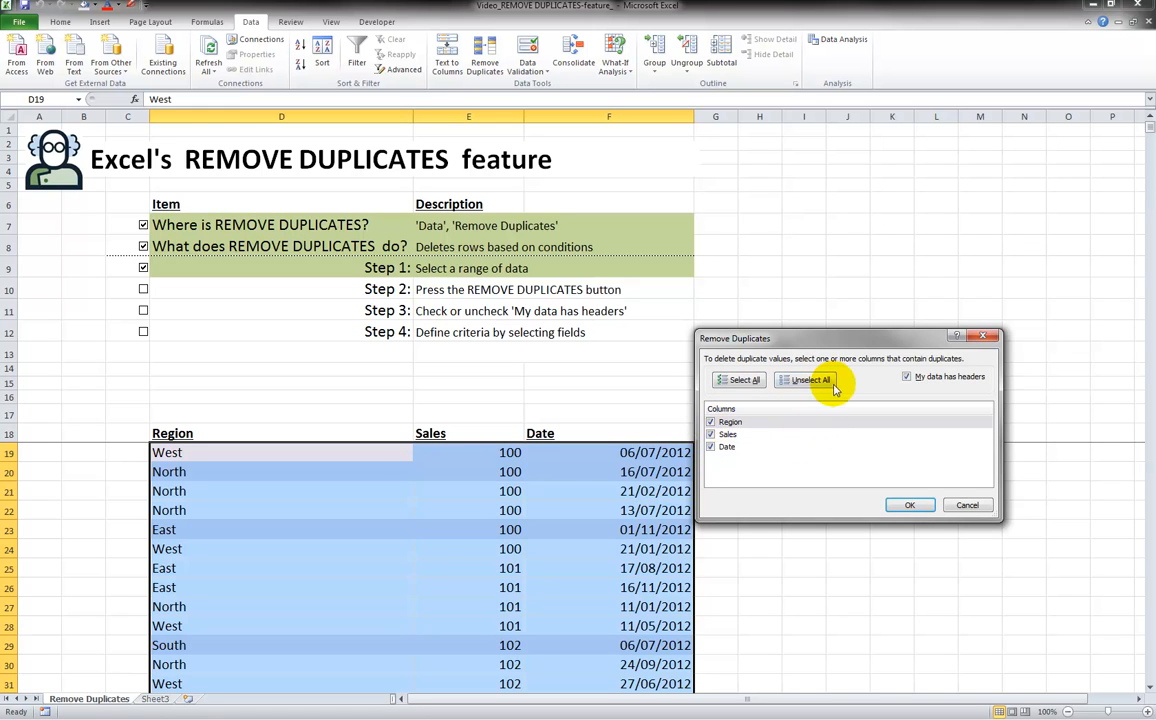
- Remove the rows duplicated across Region, Sales and Date, and go to the last row of the table
{"action": "left_click_drag", "start_coordinate": [848, 339], "coordinate": [878, 241]}
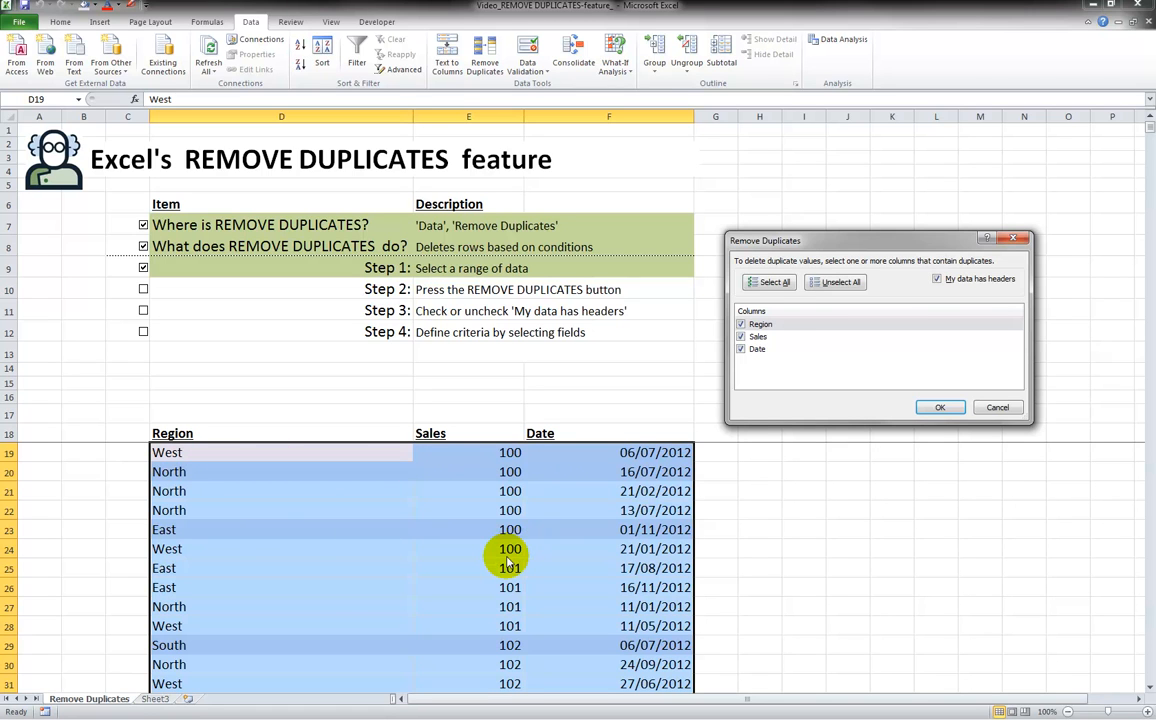
{"action": "left_click", "coordinate": [938, 410]}
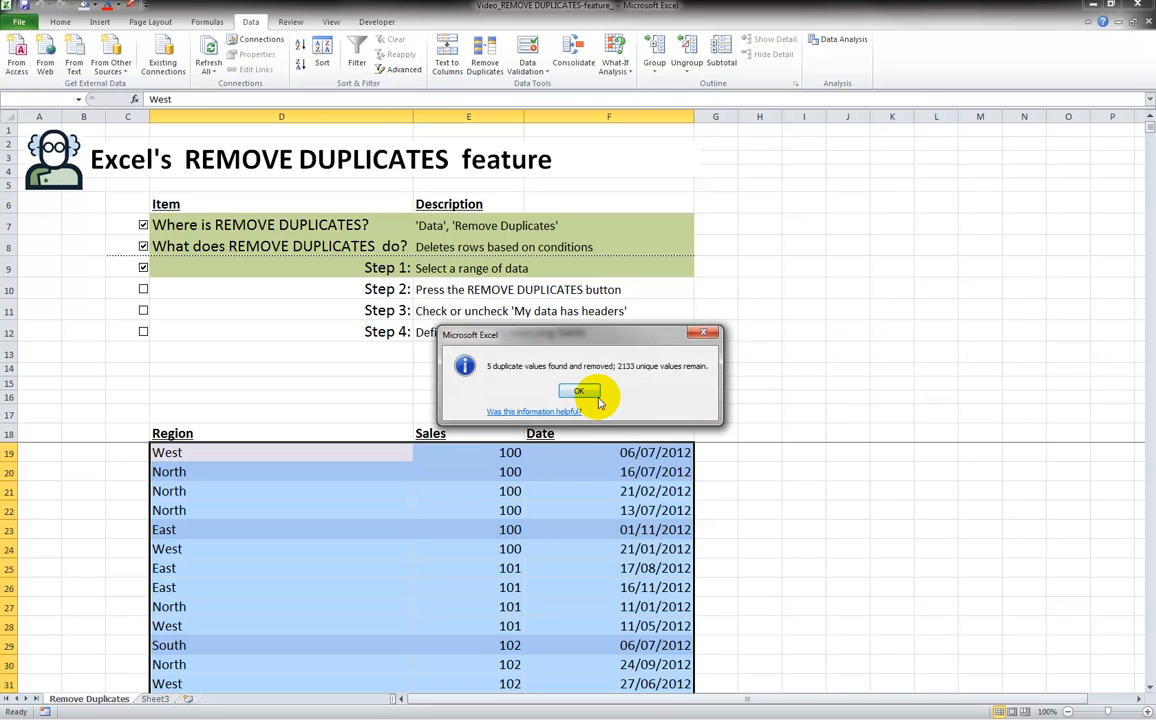
{"action": "left_click_drag", "start_coordinate": [591, 346], "coordinate": [705, 341]}
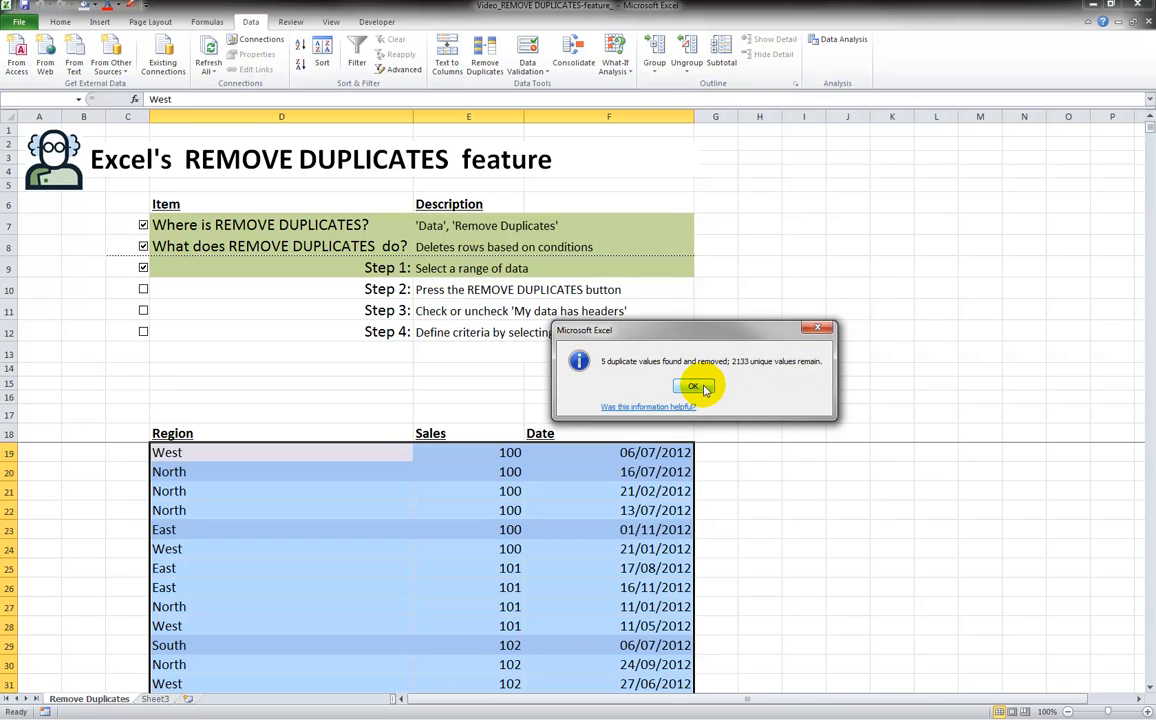
{"action": "left_click", "coordinate": [701, 388]}
{"action": "key", "text": "ctrl+Down"}
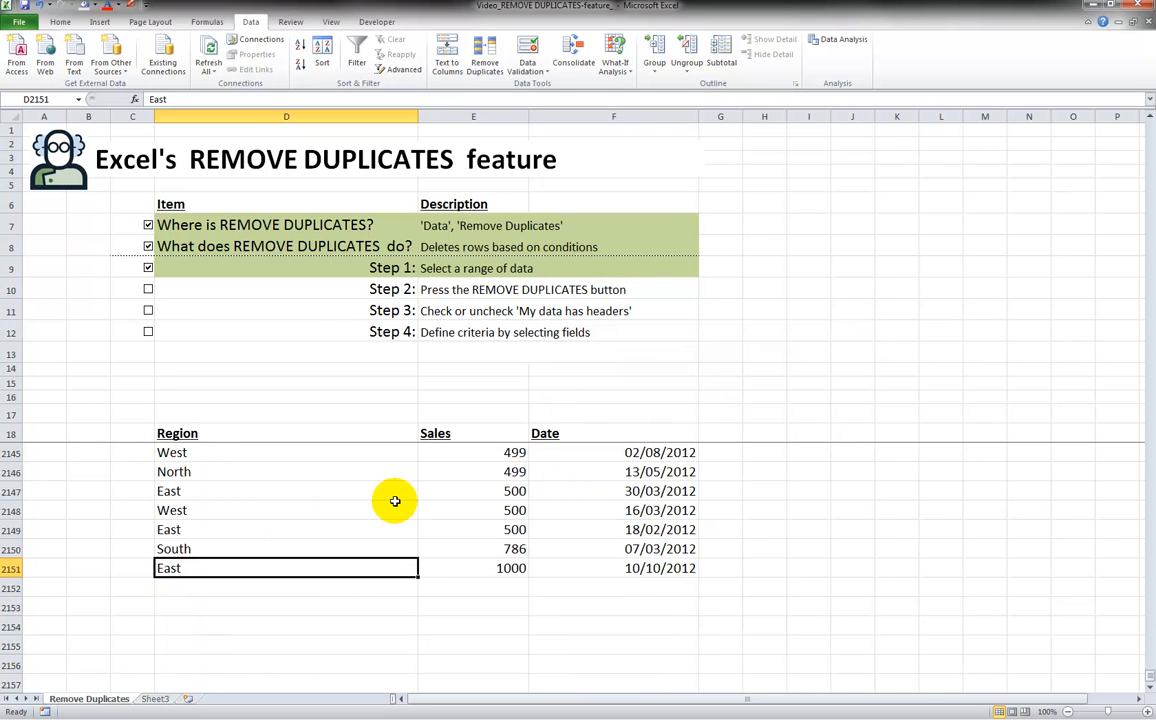
- Undo the duplicate removal and select the first Region entry, cell D19
{"action": "left_click", "coordinate": [40, 8]}
{"action": "left_click", "coordinate": [281, 431]}
{"action": "key", "text": "Down"}
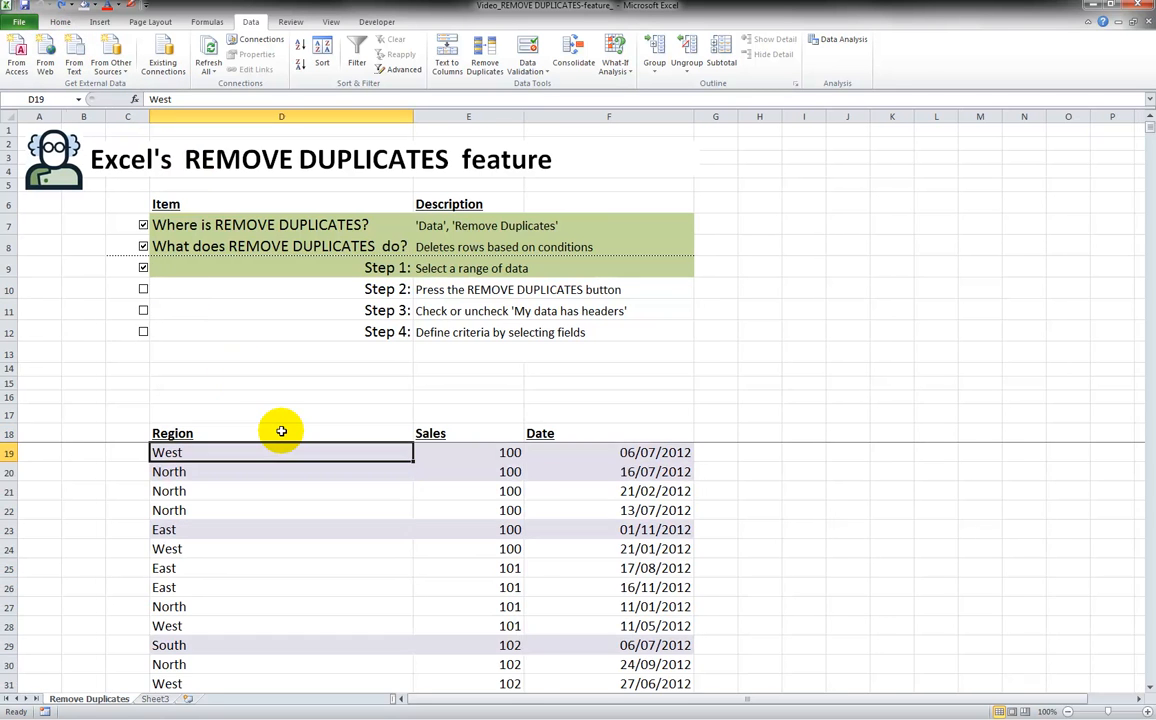
- Remove duplicate rows using only the Region column as the criterion, then undo that removal
{"action": "left_click", "coordinate": [481, 60]}
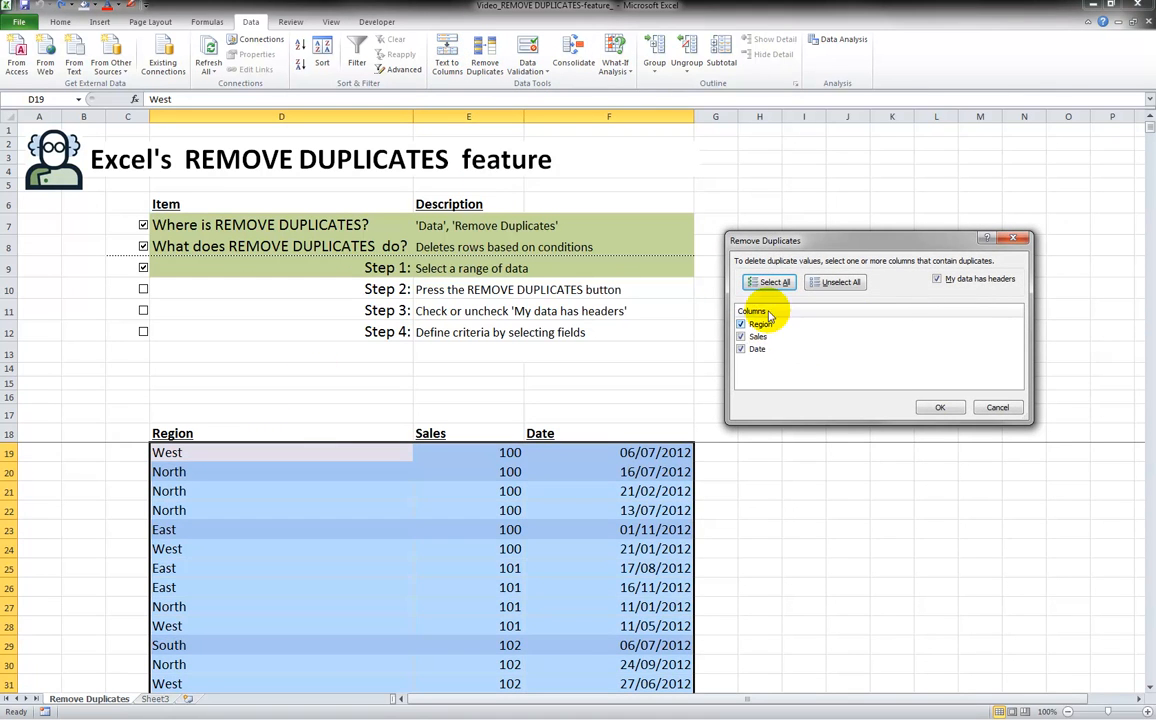
{"action": "left_click", "coordinate": [815, 285]}
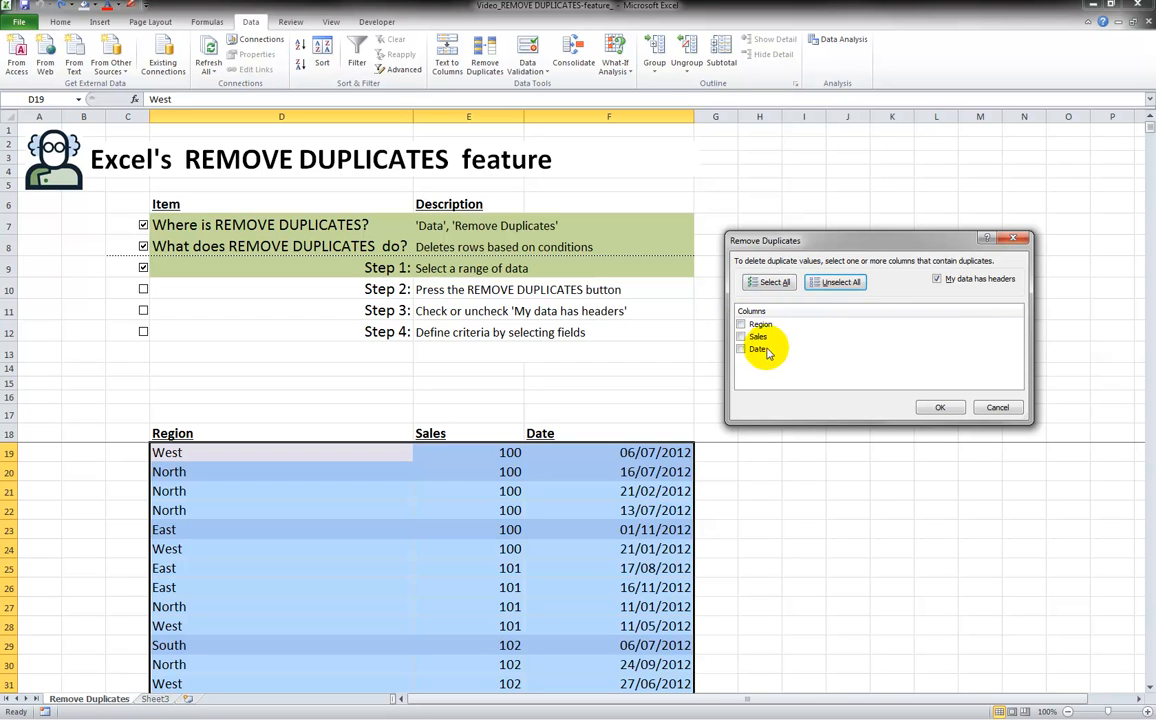
{"action": "left_click", "coordinate": [741, 324]}
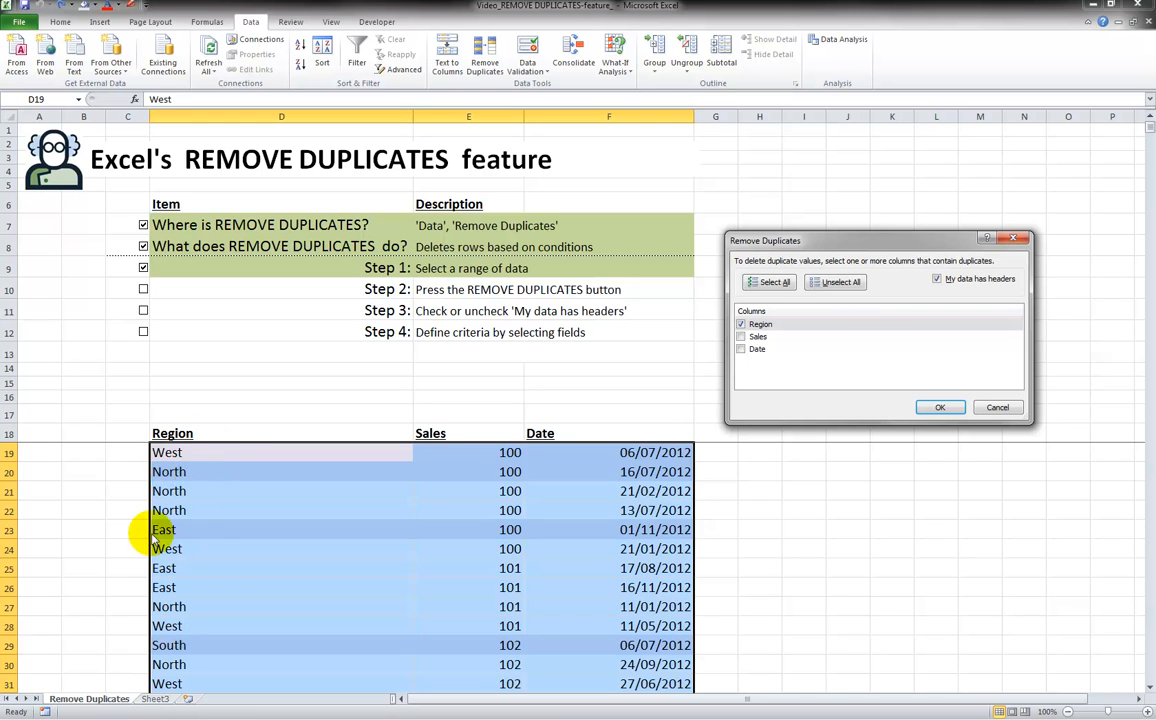
{"action": "left_click", "coordinate": [940, 409]}
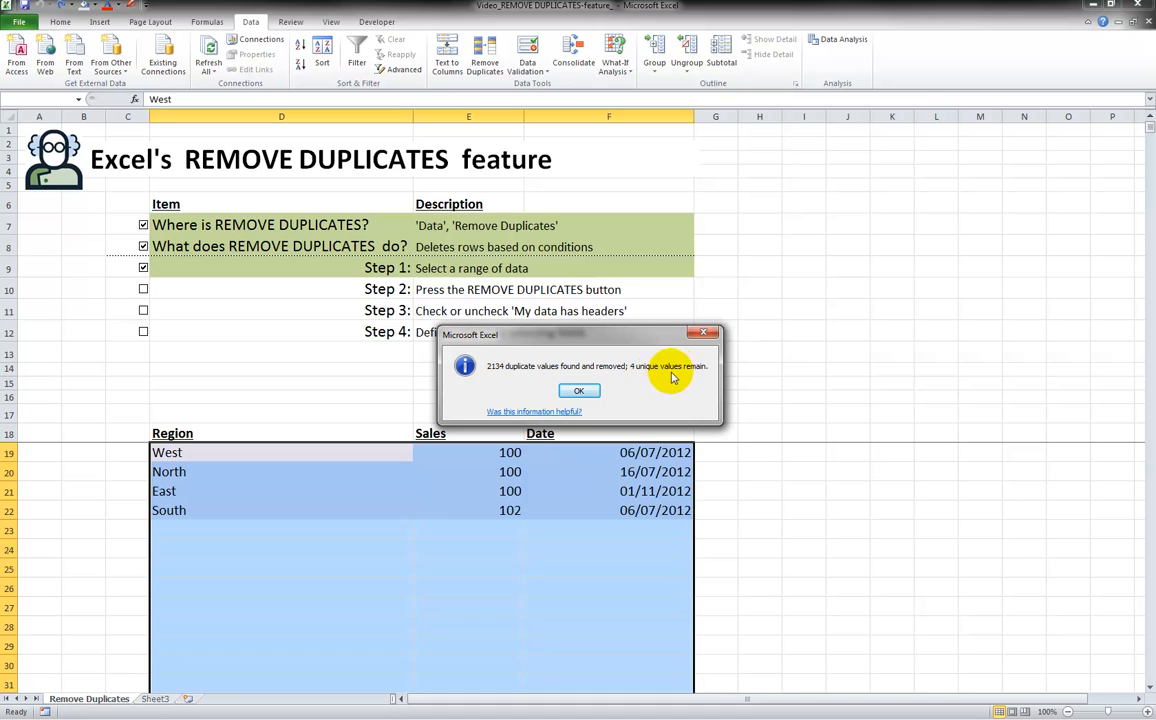
{"action": "left_click", "coordinate": [578, 390]}
{"action": "left_click", "coordinate": [240, 452]}
{"action": "left_click", "coordinate": [180, 433]}
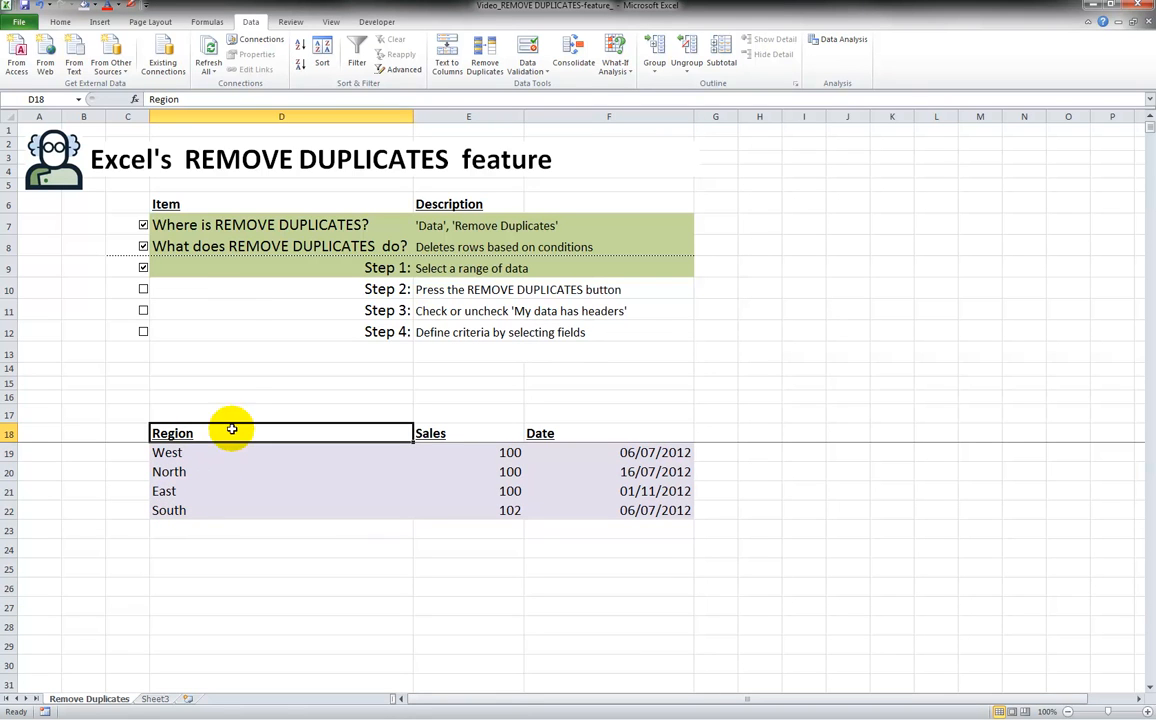
{"action": "left_click", "coordinate": [40, 8]}
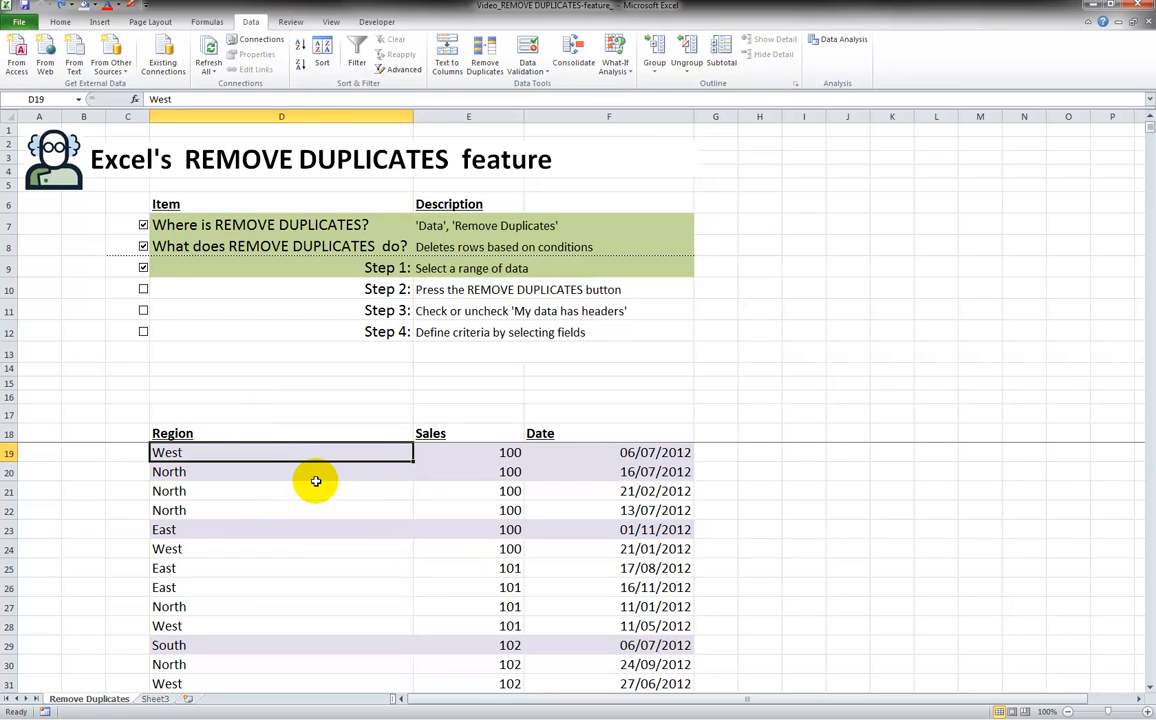
- Try Remove Duplicates with only the North row D20:F20 selected, and cancel without expanding the selection
{"action": "left_click", "coordinate": [338, 433]}
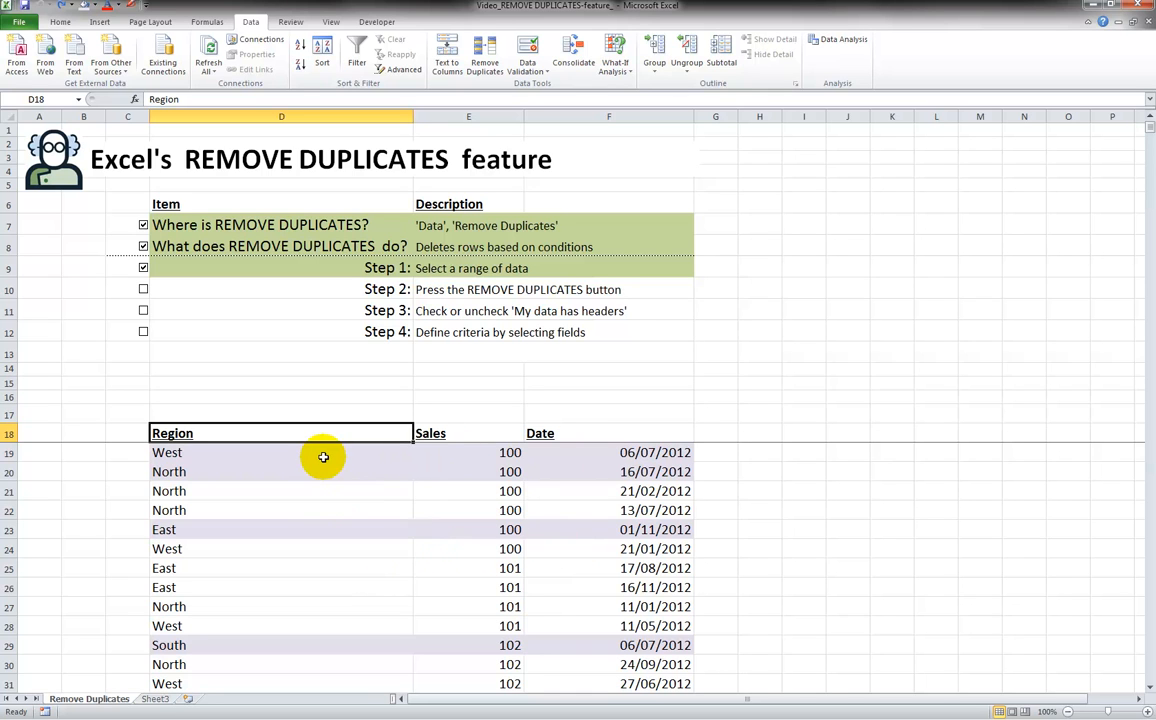
{"action": "left_click", "coordinate": [271, 472]}
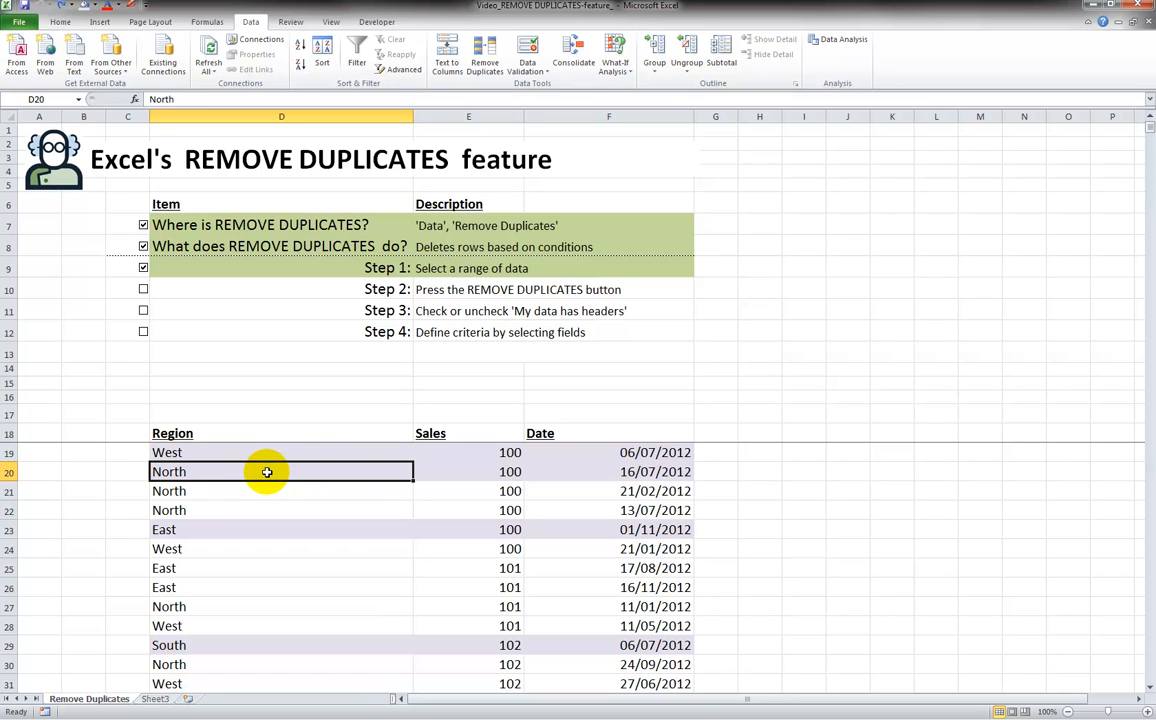
{"action": "left_click_drag", "start_coordinate": [263, 473], "coordinate": [611, 477]}
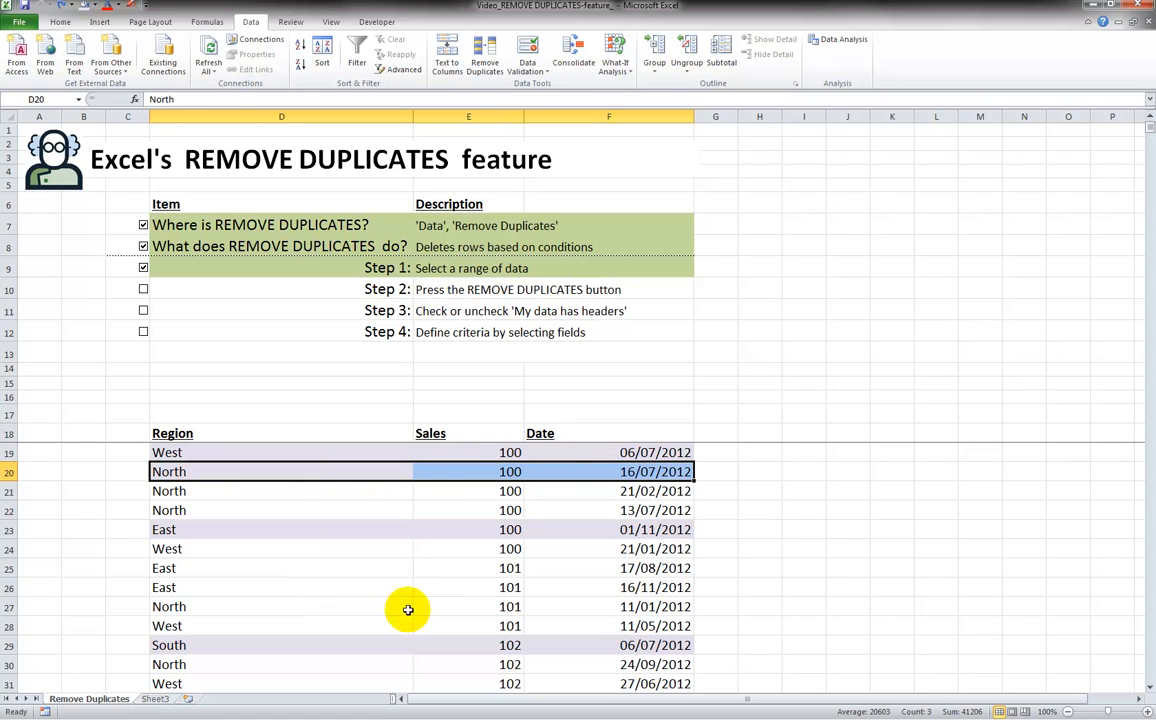
{"action": "left_click", "coordinate": [484, 52]}
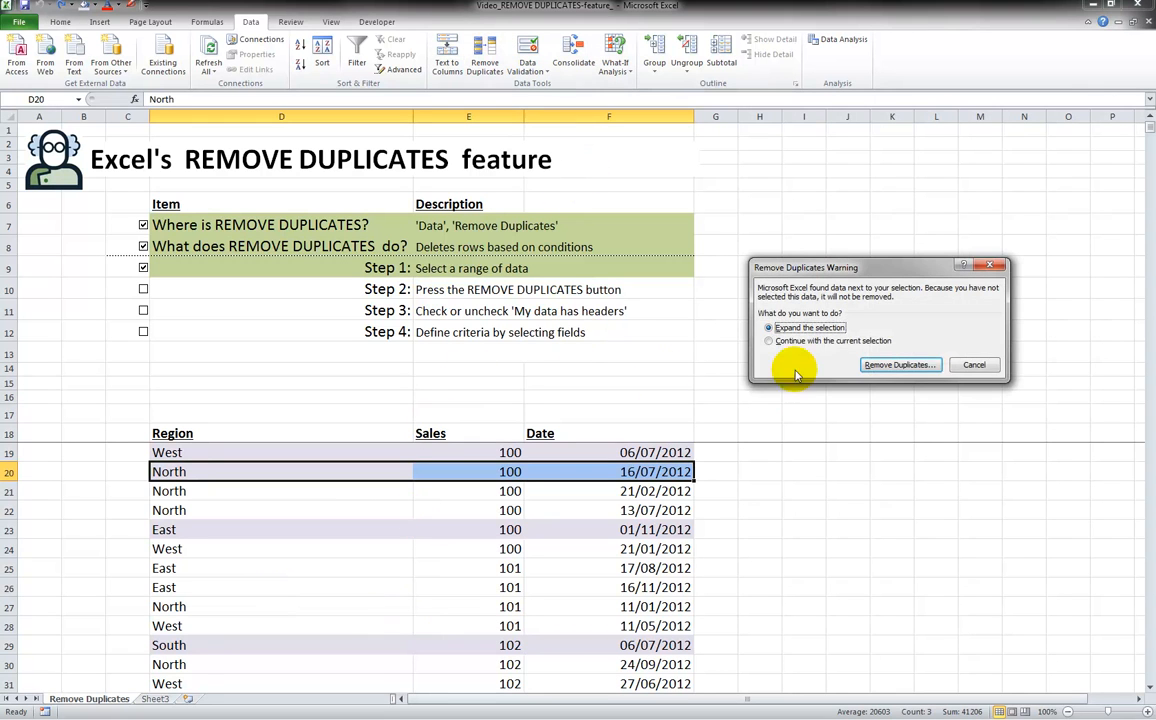
{"action": "left_click", "coordinate": [972, 364]}
- From the single cell F24, remove the rows duplicated across Region, Sales and Date, with headers recognised
{"action": "left_click", "coordinate": [540, 548]}
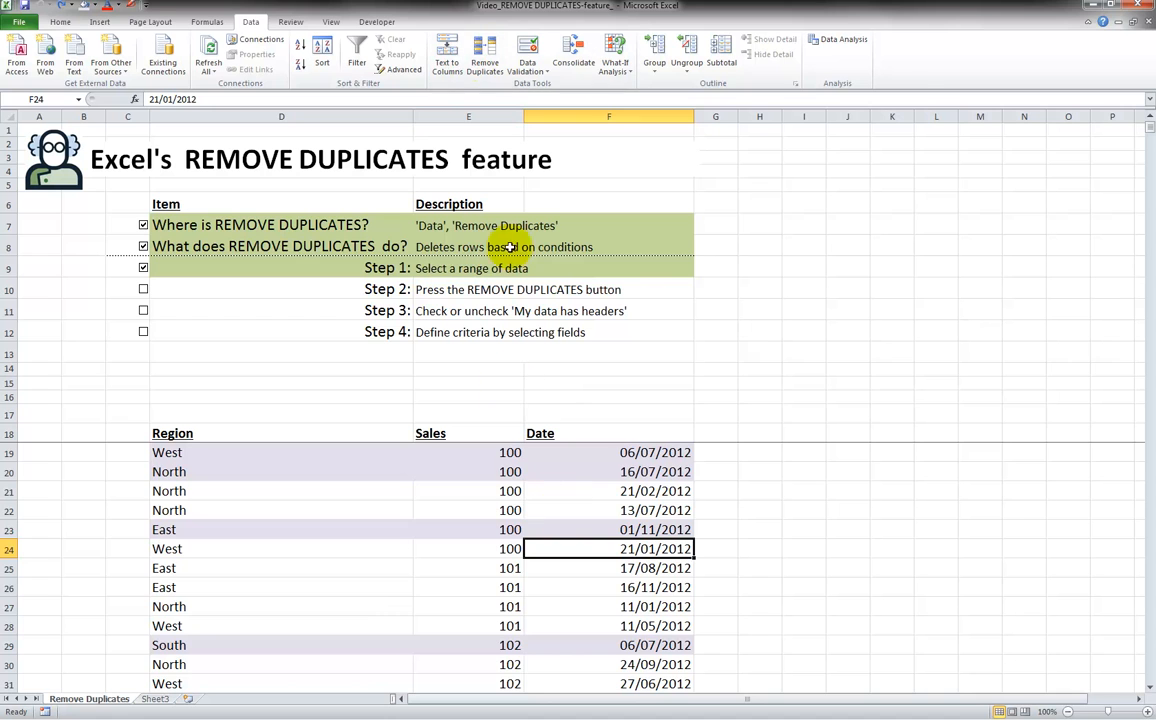
{"action": "left_click", "coordinate": [484, 52]}
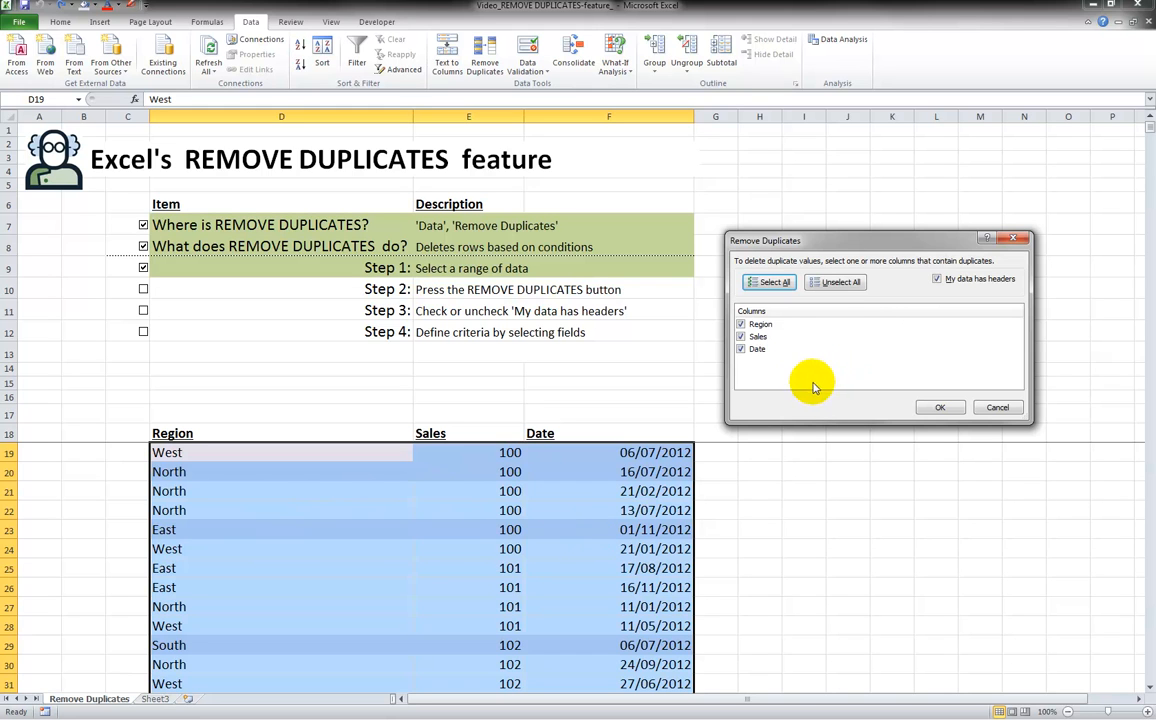
{"action": "left_click", "coordinate": [938, 409]}
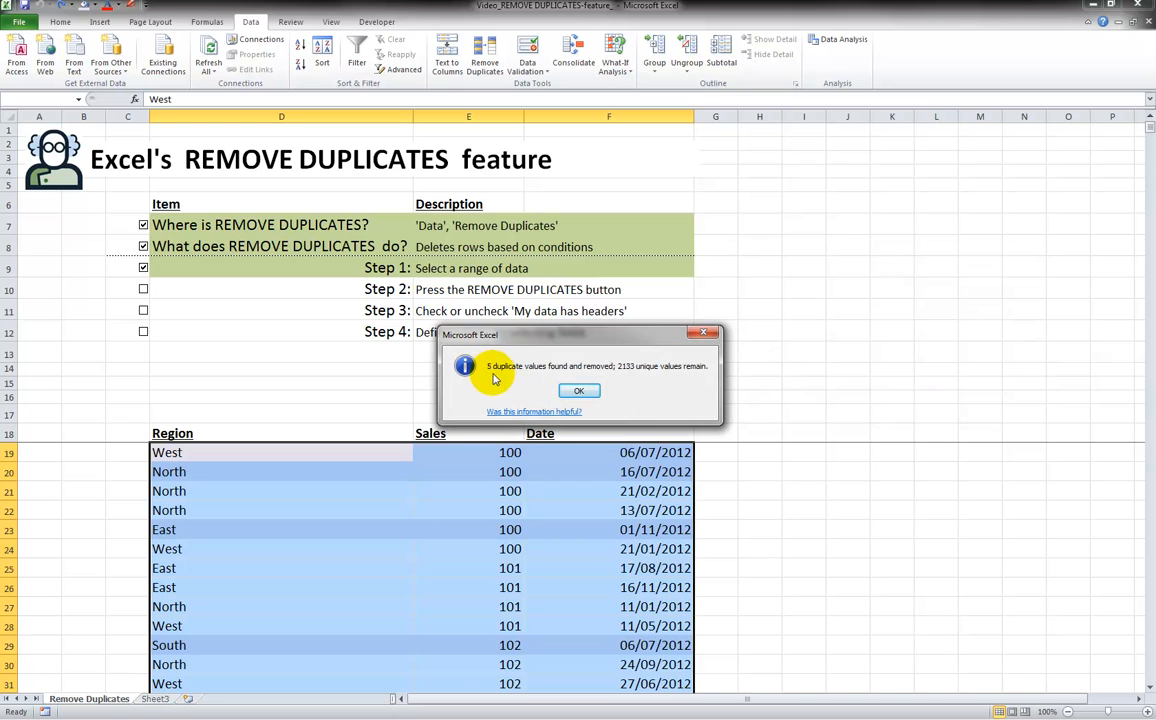
{"action": "left_click", "coordinate": [580, 393]}
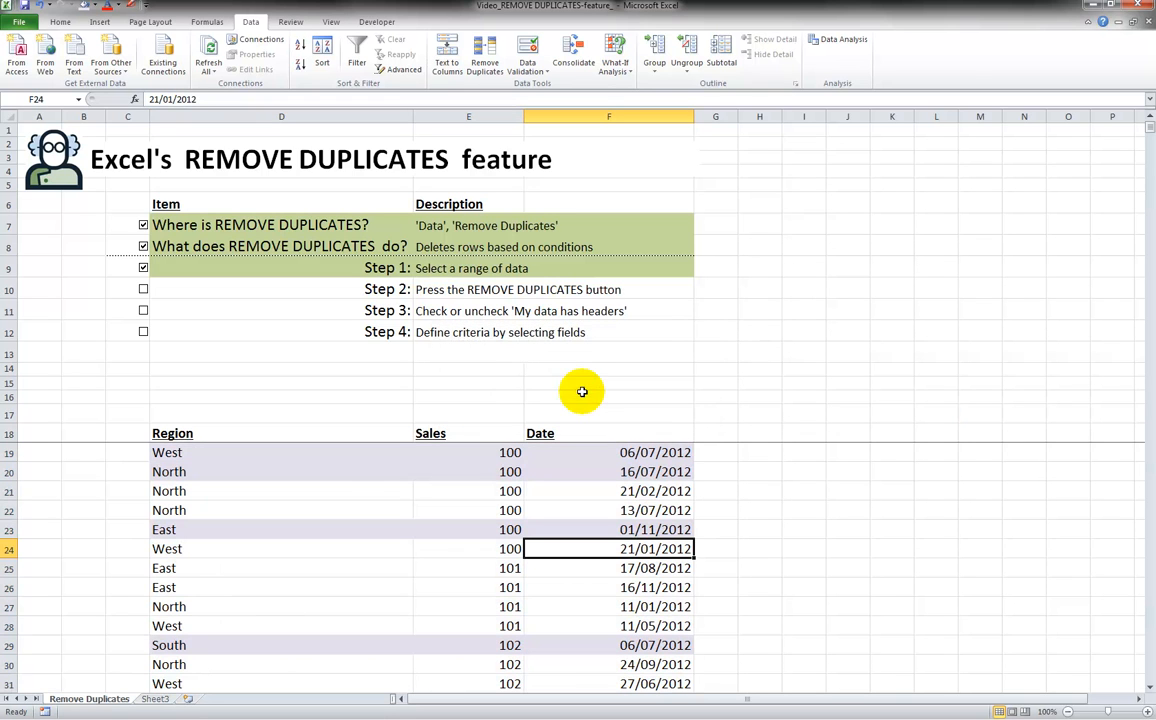
{"action": "left_click", "coordinate": [358, 437]}
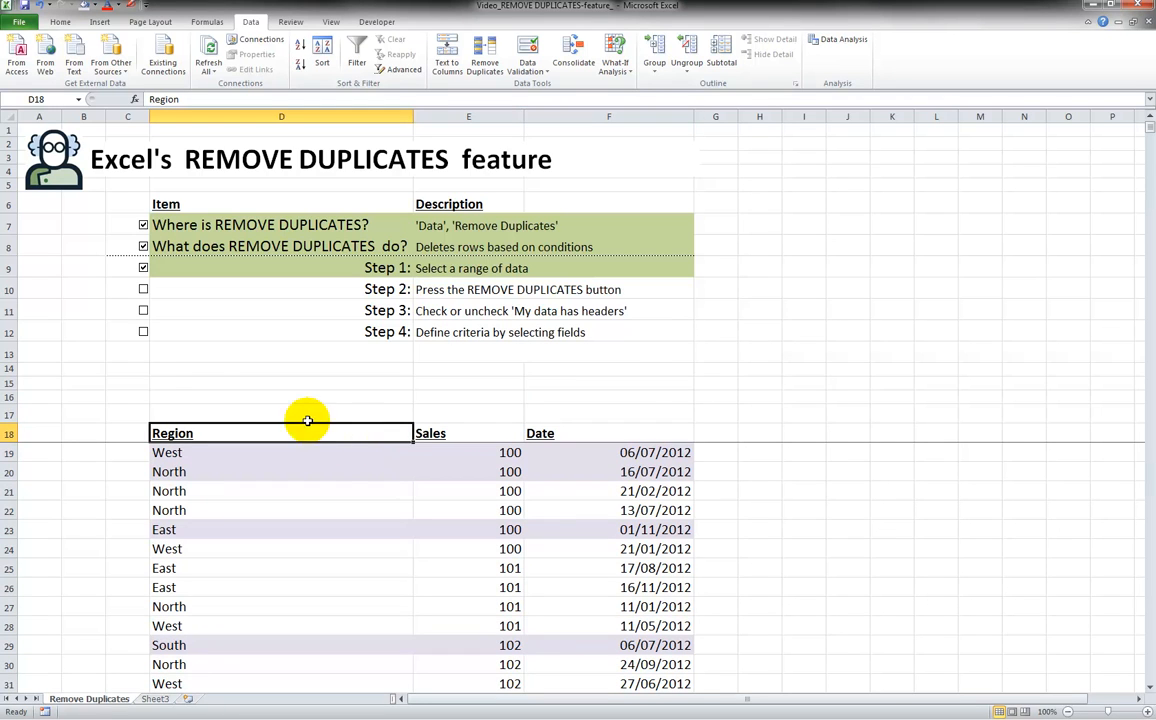